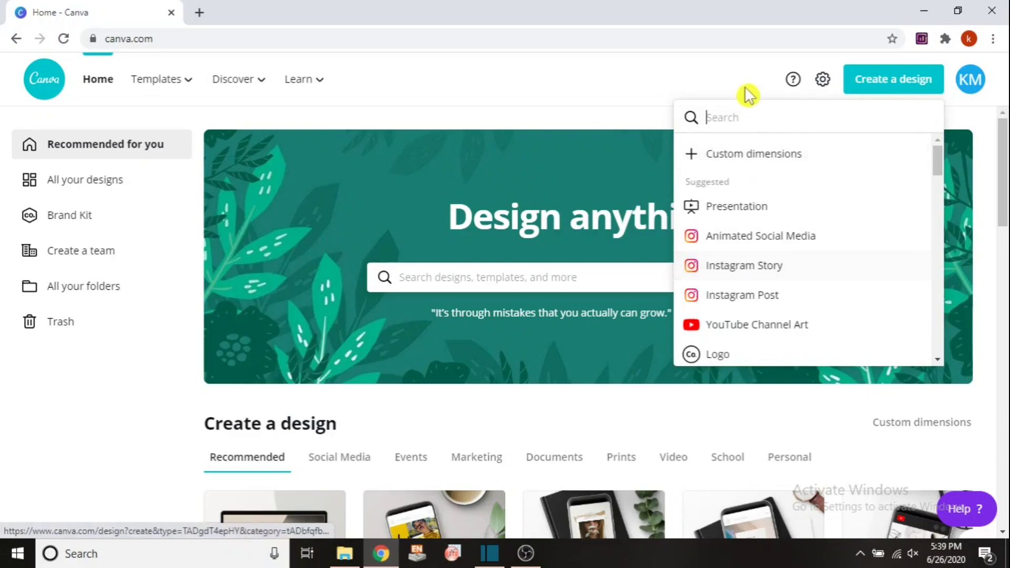
# Create a new blank design with custom dimensions of 1000 × 1000 px.
pyautogui.click(748, 149)
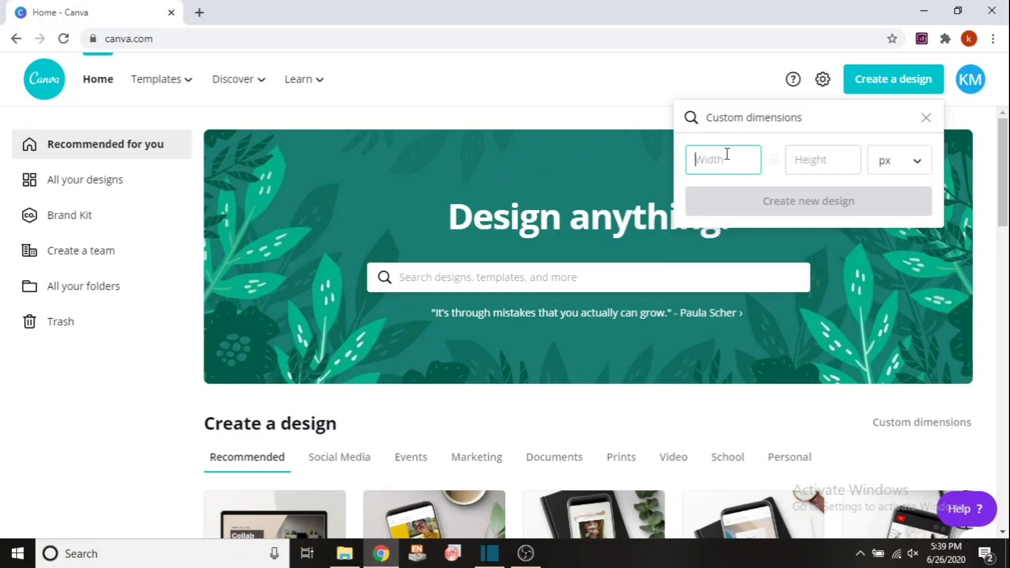
pyautogui.click(808, 161)
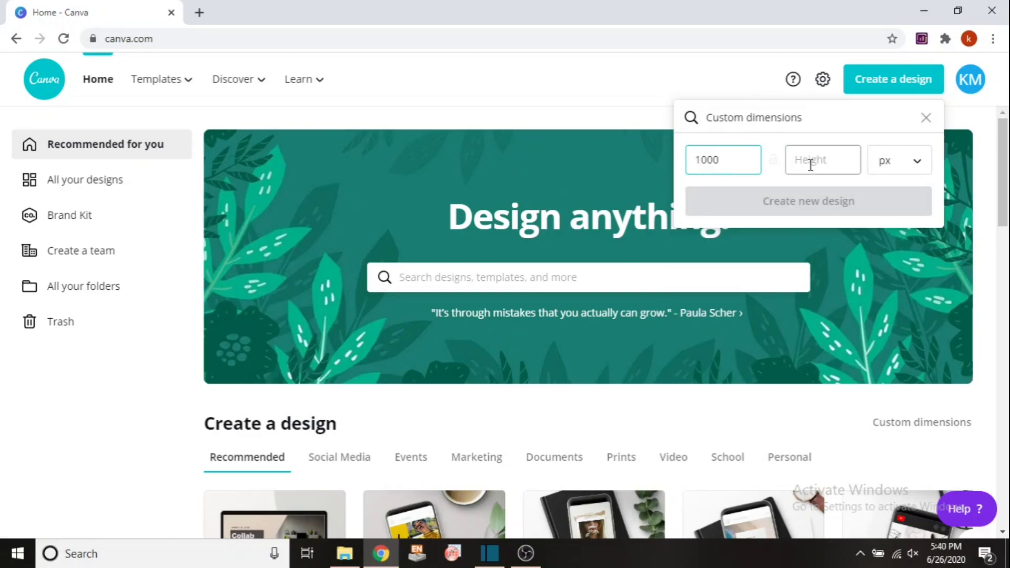
pyautogui.write('1000')
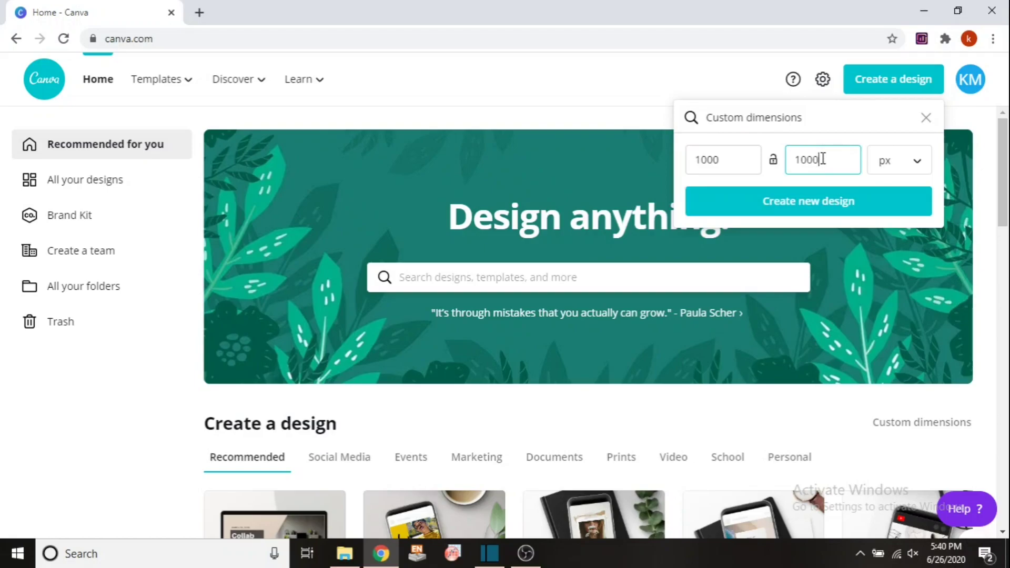
pyautogui.click(807, 202)
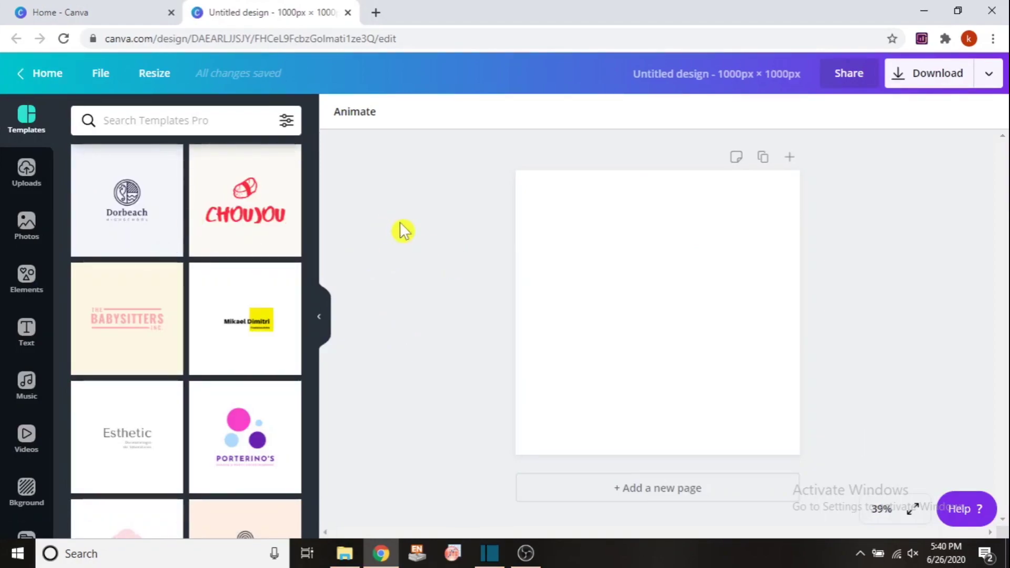
# Add the uploaded portrait of the woman in the plaid shirt, enlarge it to about 729 × 971 px and centre it horizontally.
pyautogui.click(10, 182)
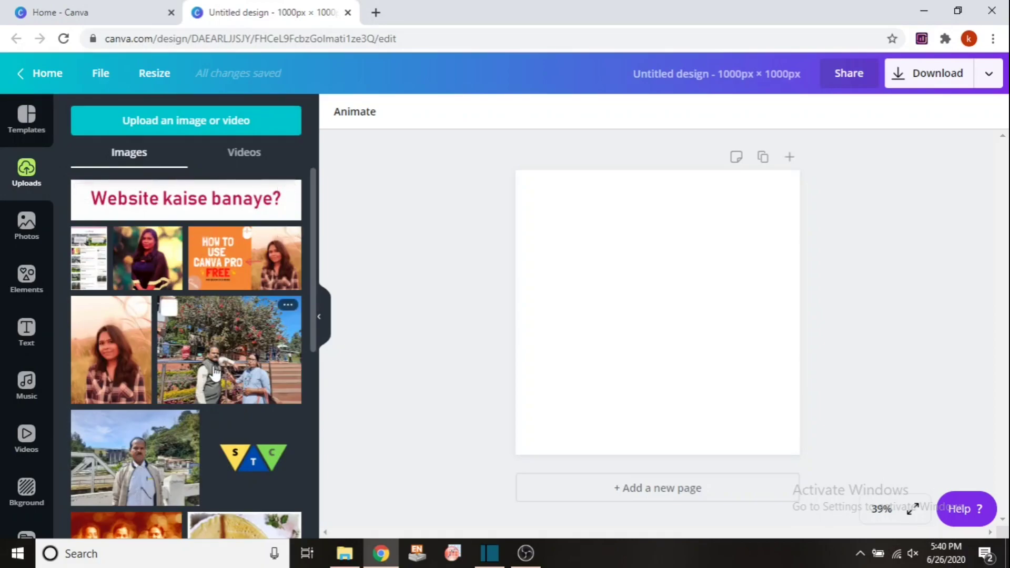
pyautogui.click(116, 357)
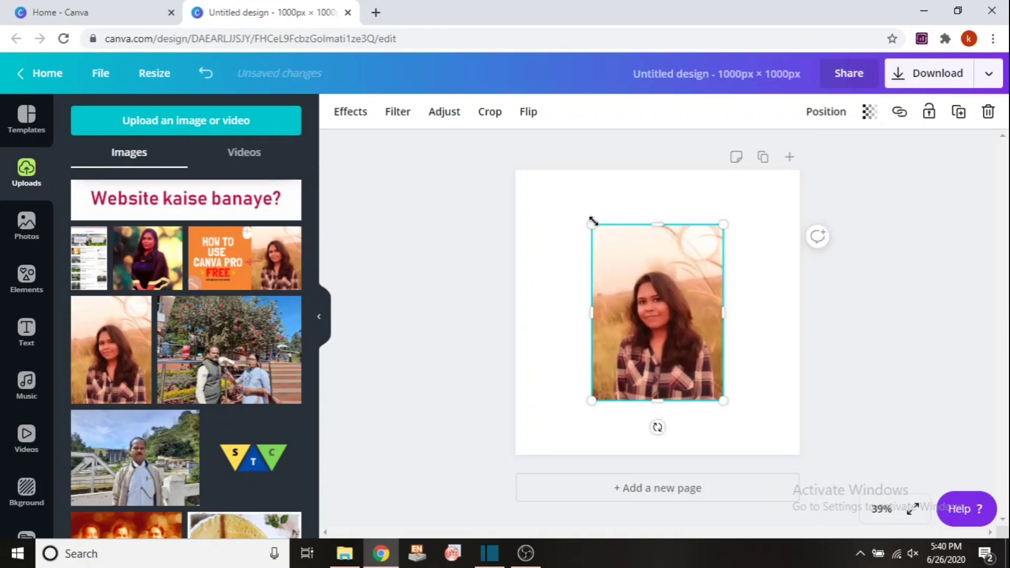
pyautogui.moveTo(591, 225); pyautogui.dragTo(551, 170)
pyautogui.moveTo(662, 286); pyautogui.dragTo(637, 295)
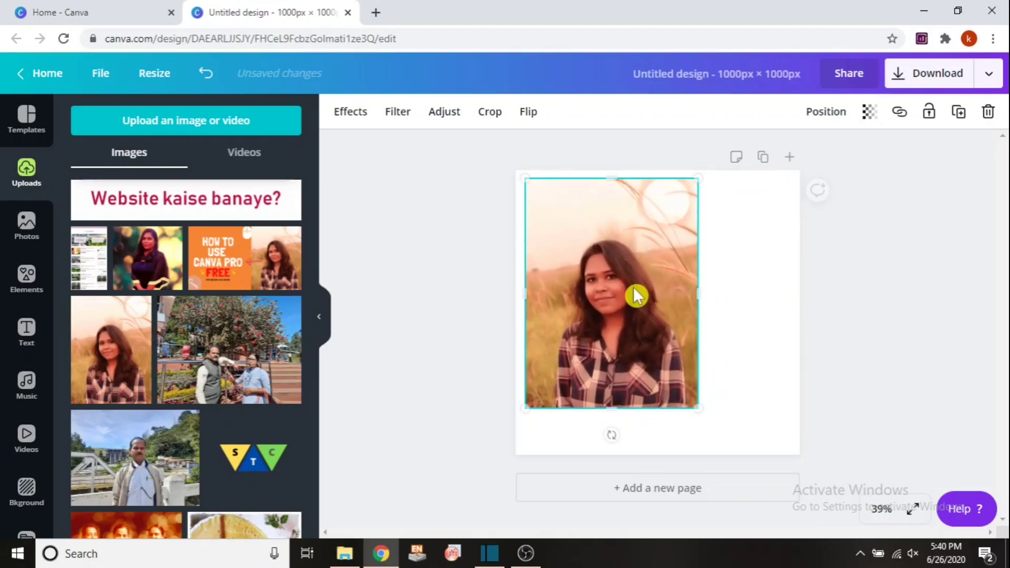
pyautogui.moveTo(690, 405); pyautogui.dragTo(764, 417)
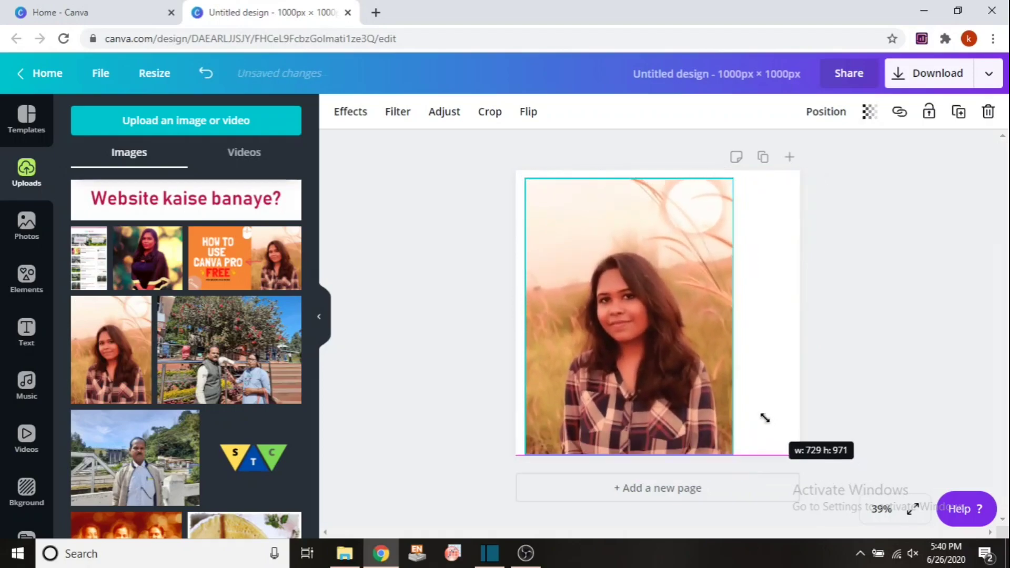
pyautogui.moveTo(677, 392); pyautogui.dragTo(702, 384)
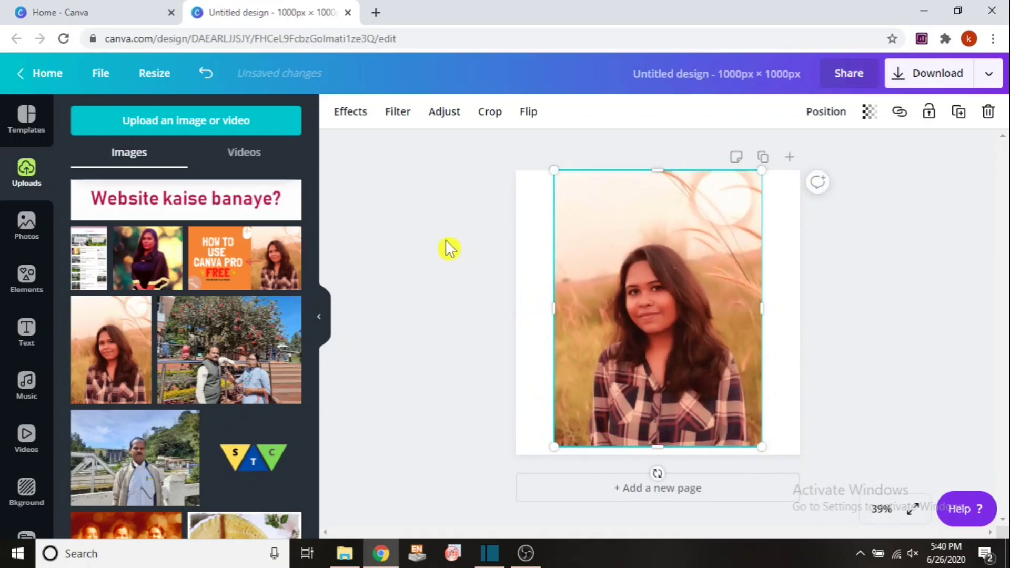
# Remove the portrait's background with Background Remover and shift the cutout slightly up and to the right on the page.
pyautogui.click(341, 115)
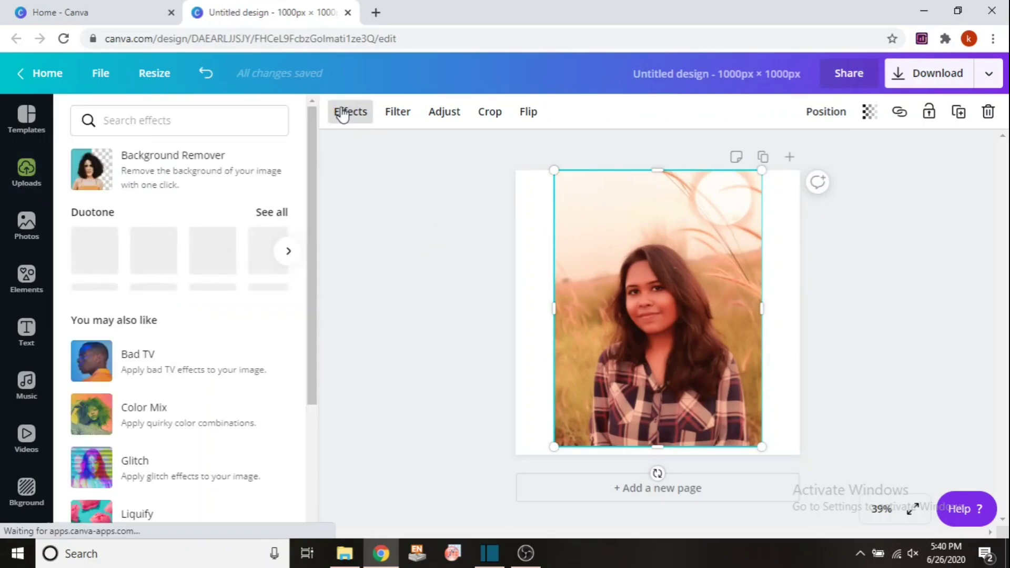
pyautogui.click(145, 163)
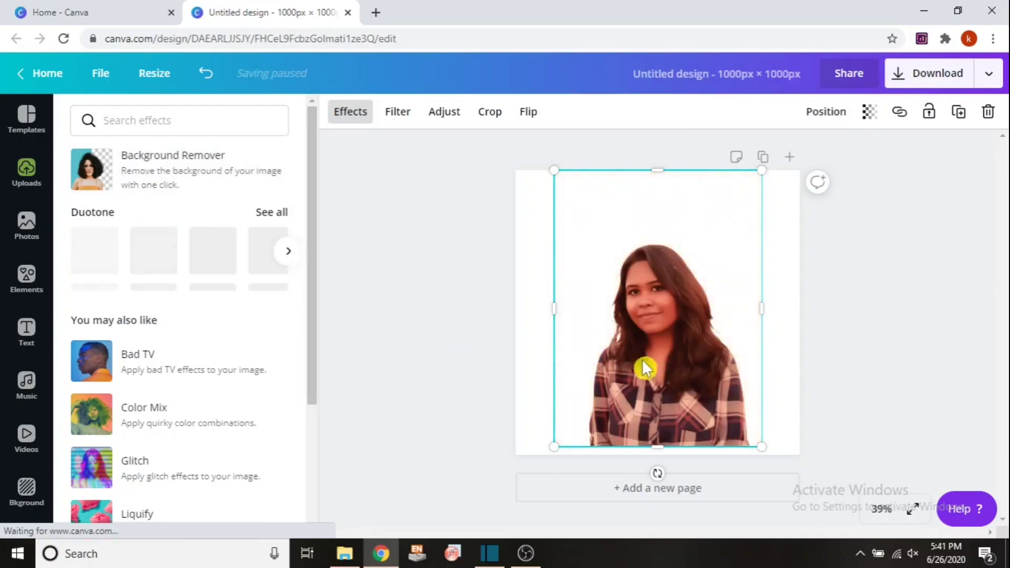
pyautogui.click(781, 387)
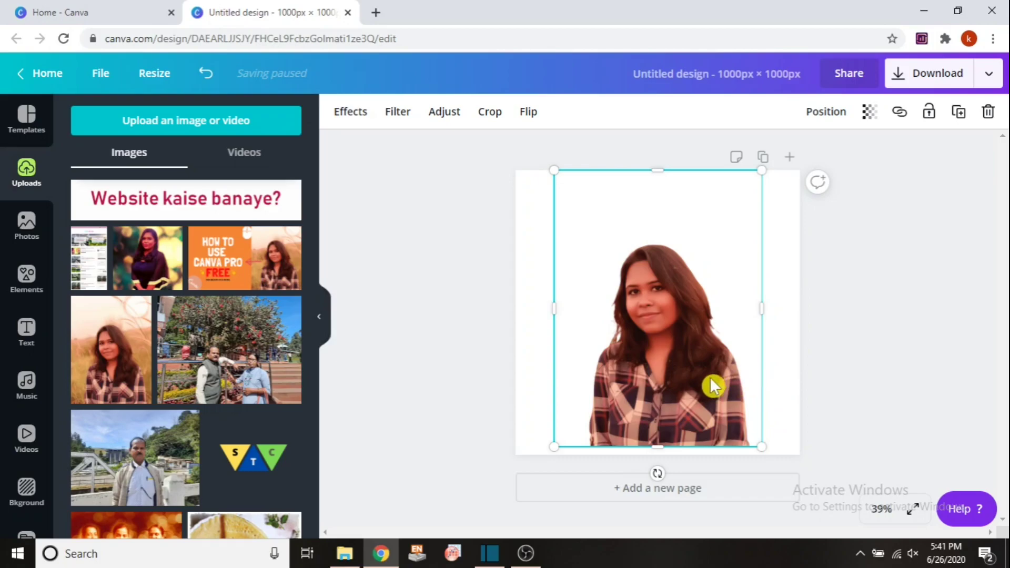
pyautogui.moveTo(713, 374); pyautogui.dragTo(720, 369)
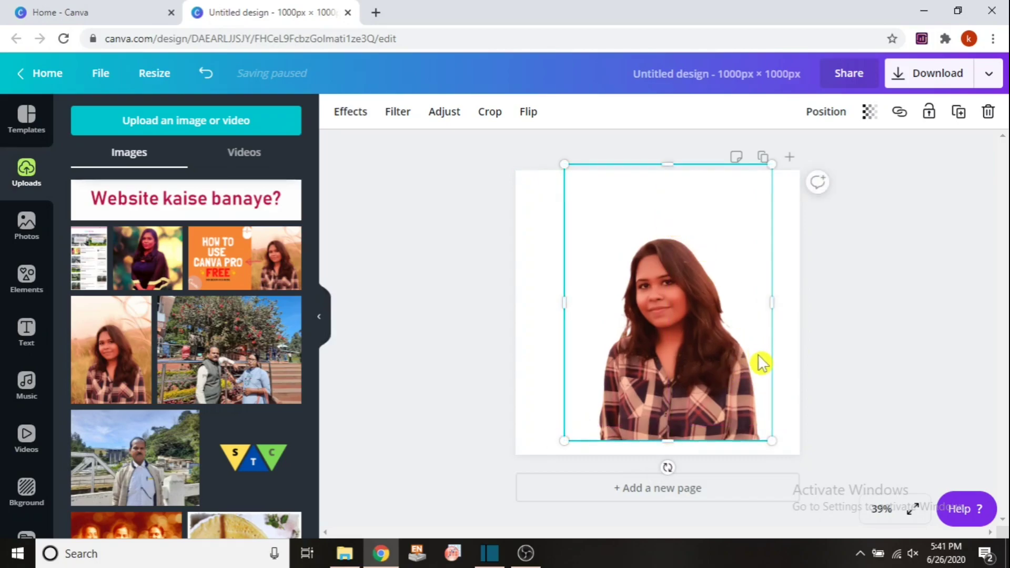
pyautogui.click(788, 383)
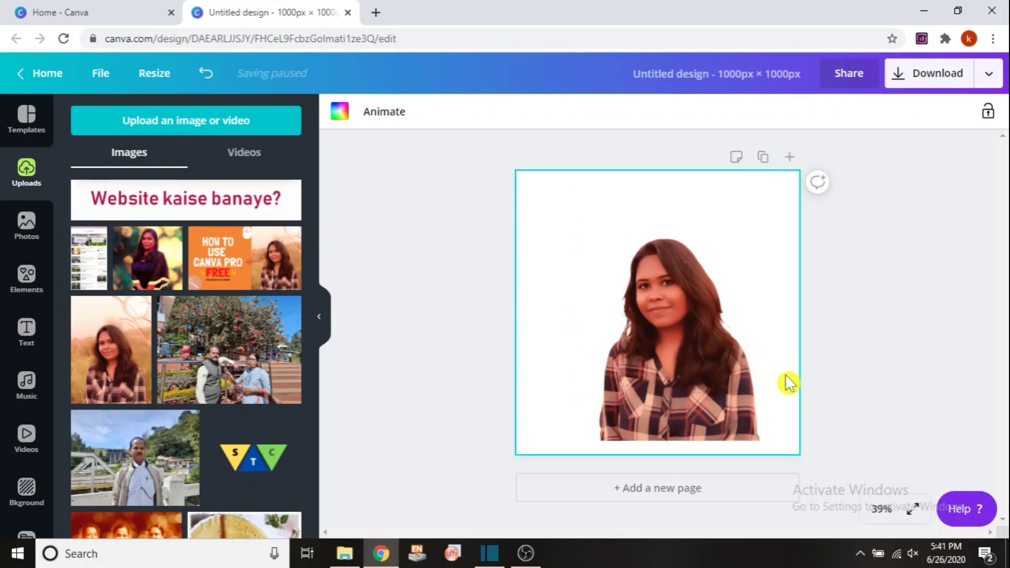
# Delete the woman's cutout and add the uploaded photo of the couple by the flowering tree, enlarged to nearly the page width.
pyautogui.moveTo(728, 390); pyautogui.dragTo(708, 386)
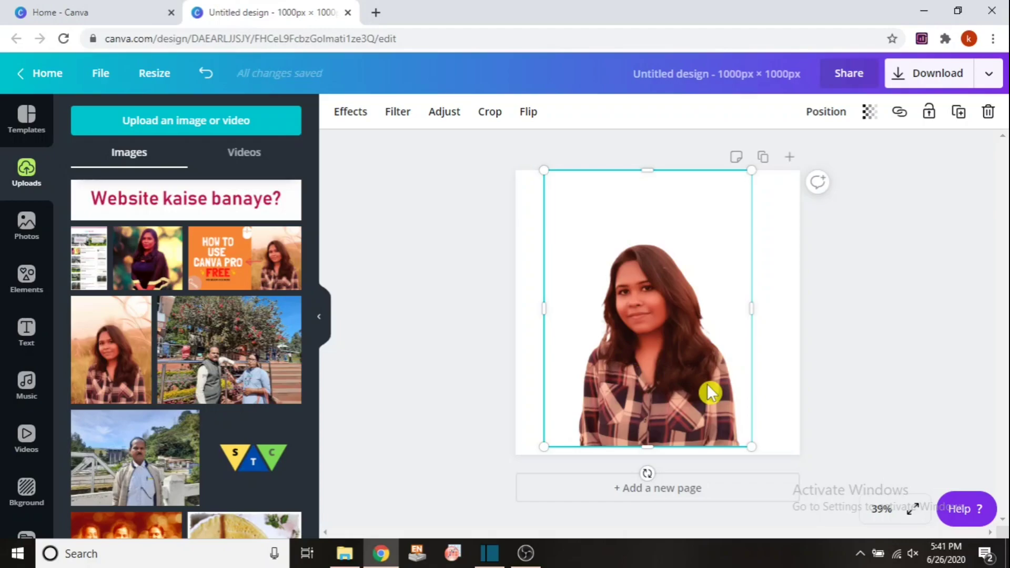
pyautogui.press('Delete')
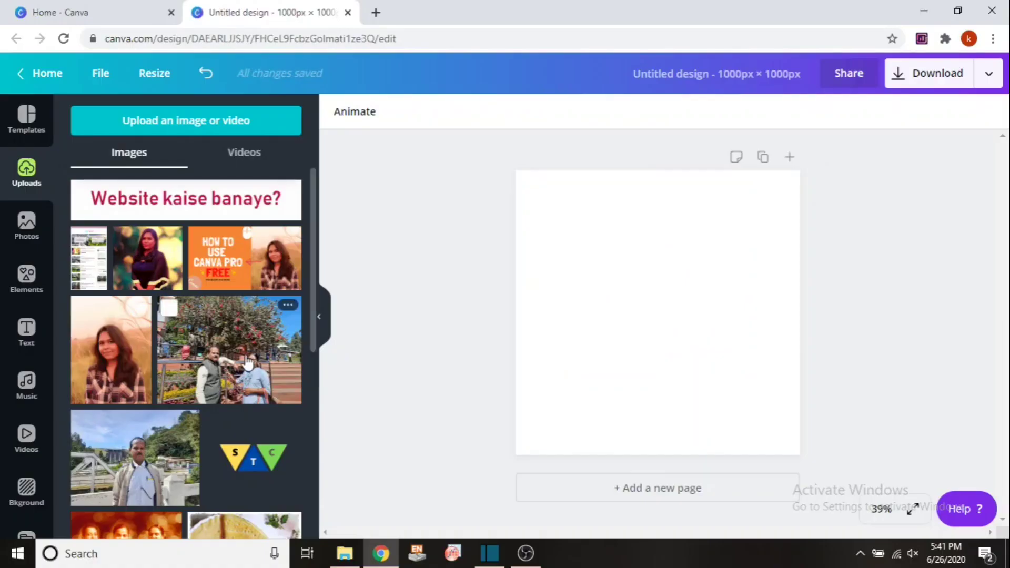
pyautogui.click(231, 350)
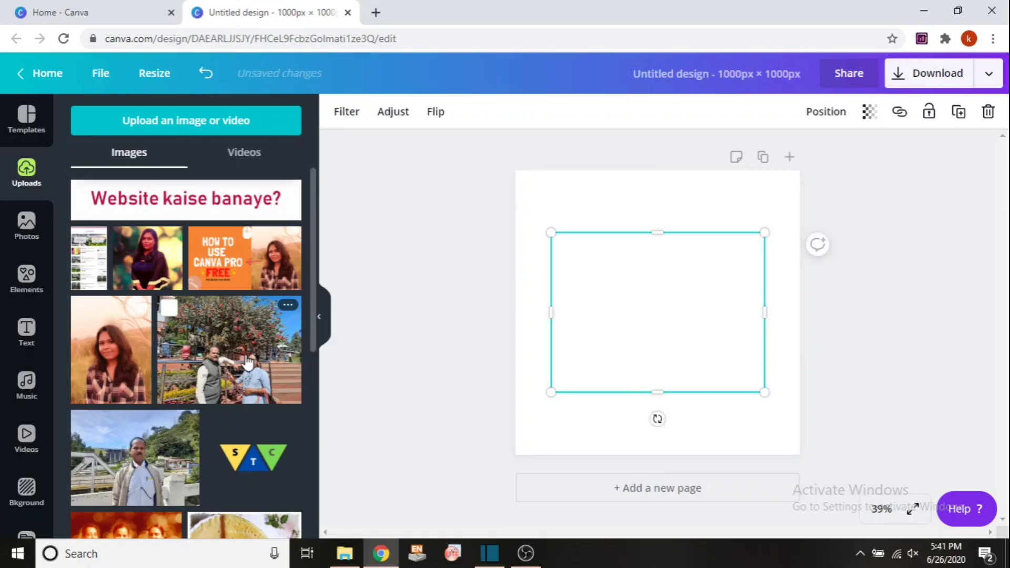
pyautogui.moveTo(772, 389); pyautogui.dragTo(809, 436)
pyautogui.moveTo(745, 401); pyautogui.dragTo(704, 377)
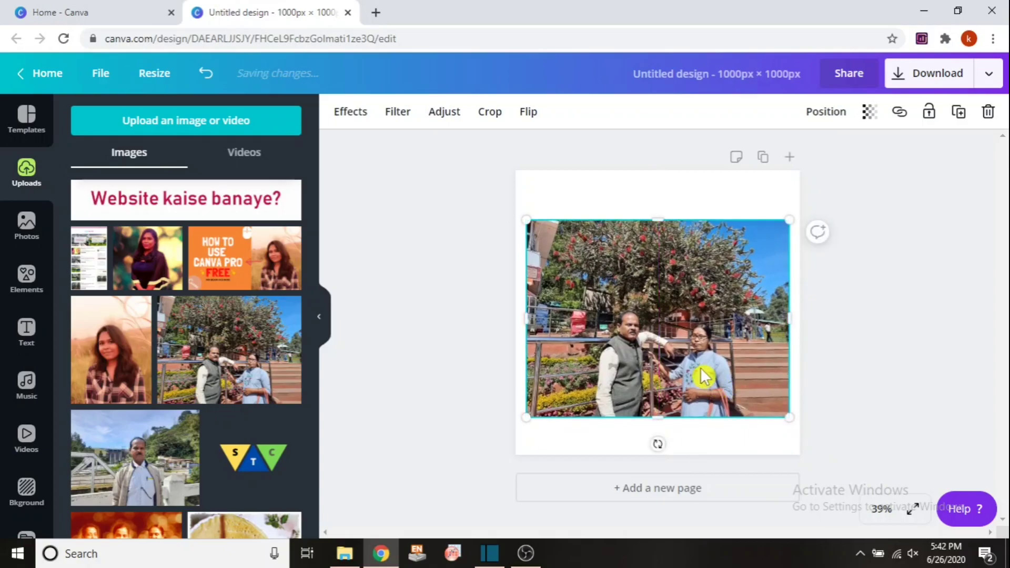
# Remove the couple photo's background with Background Remover and enlarge the cutout to slightly wider than the page.
pyautogui.click(362, 117)
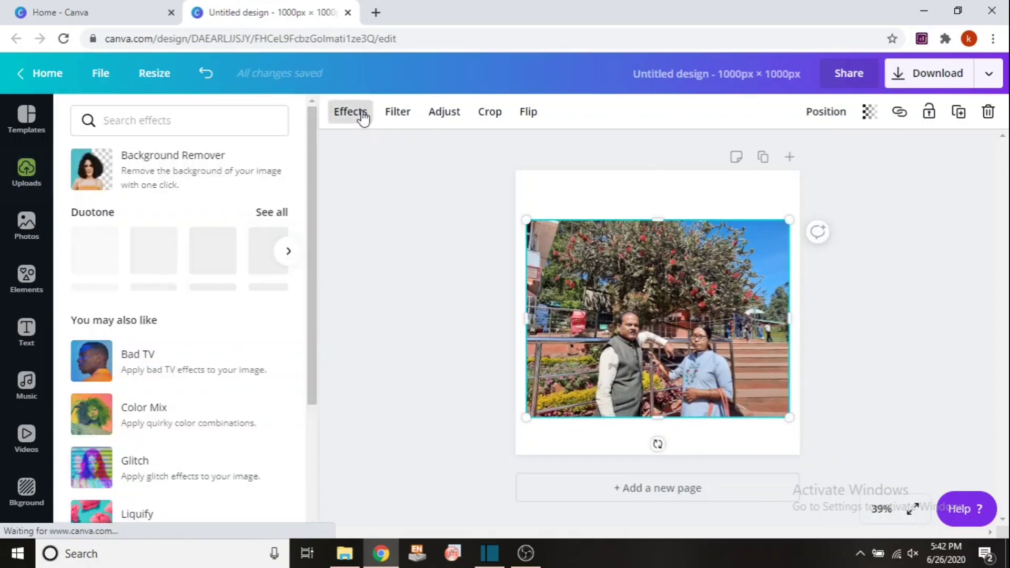
pyautogui.click(176, 166)
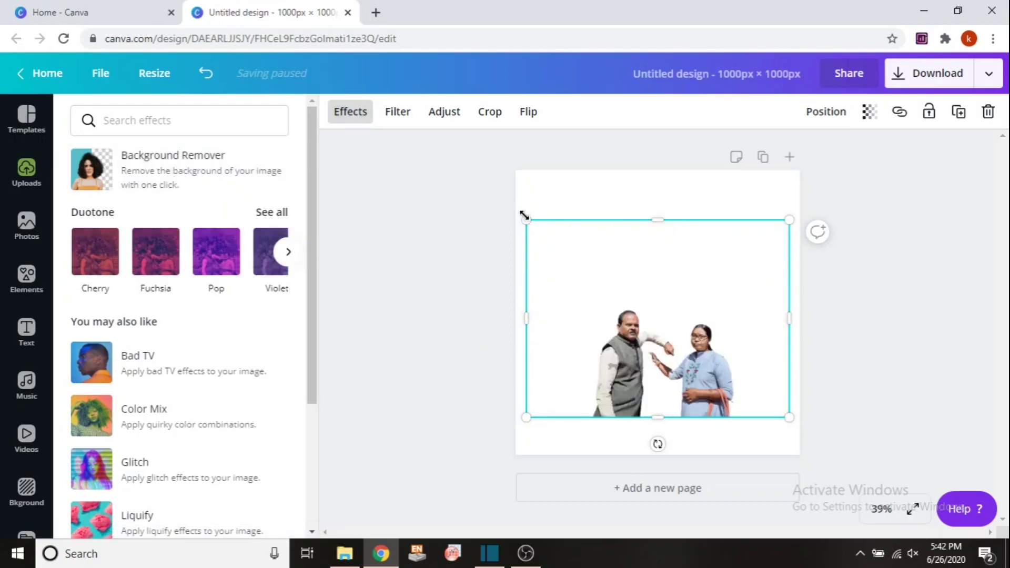
pyautogui.moveTo(511, 202); pyautogui.dragTo(500, 189)
pyautogui.moveTo(631, 336)
pyautogui.mouseDown()
pyautogui.moveTo(668, 326)
pyautogui.moveTo(651, 334)
pyautogui.mouseUp()
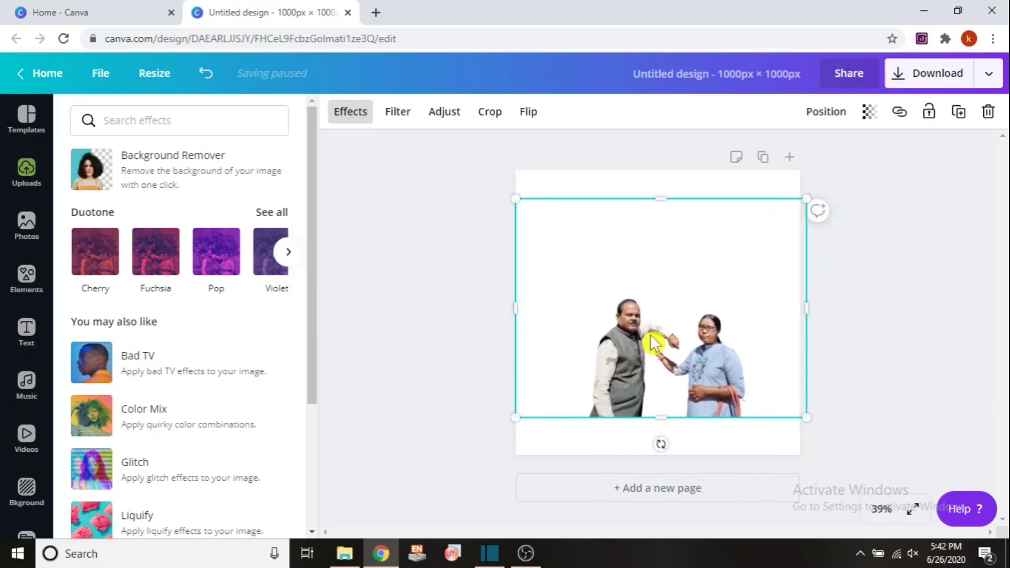
# Delete the couple's cutout and add the uploaded photo of the man by the bridge, enlarged to nearly the page width.
pyautogui.press('Delete')
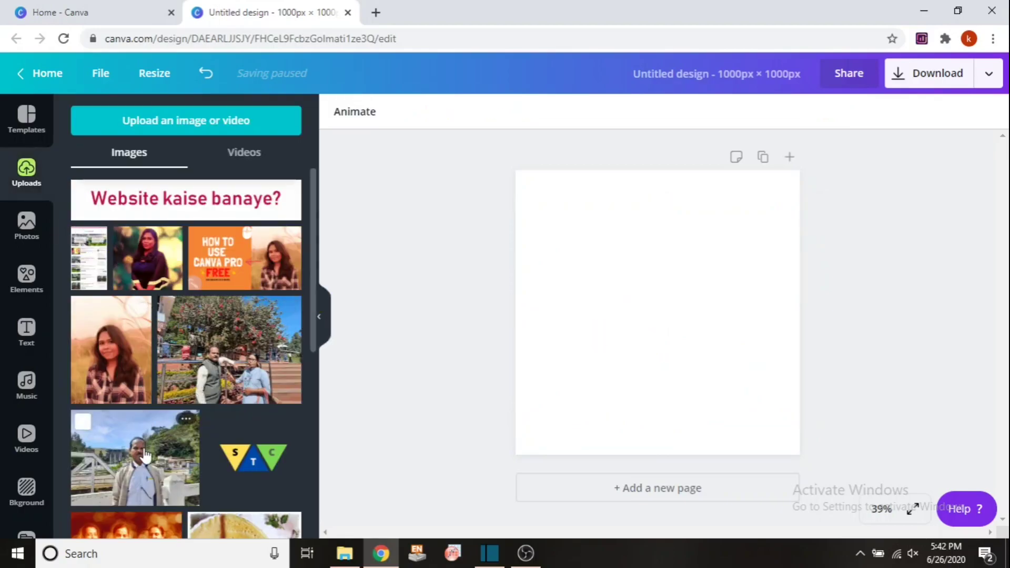
pyautogui.click(83, 421)
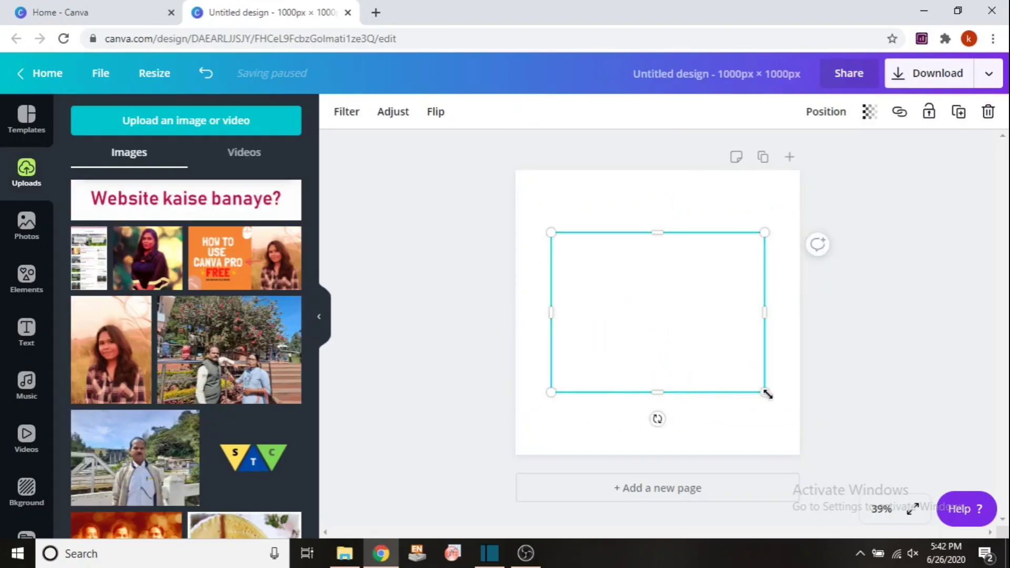
pyautogui.moveTo(768, 394); pyautogui.dragTo(731, 384)
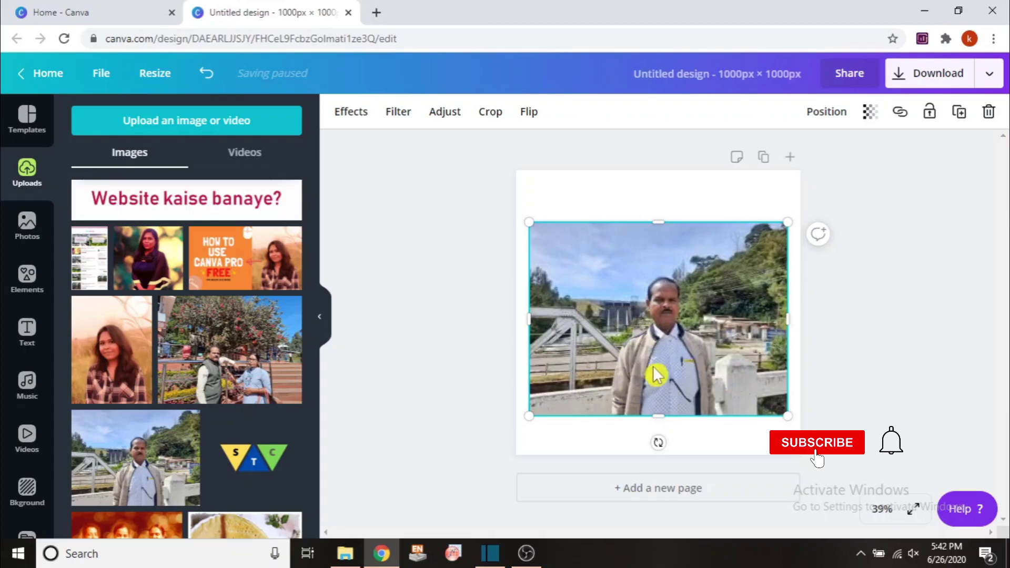
# Remove the man photo's background with Background Remover, enlarge the cutout to about 995 × 746 px and align it to the page's bottom edge.
pyautogui.click(352, 112)
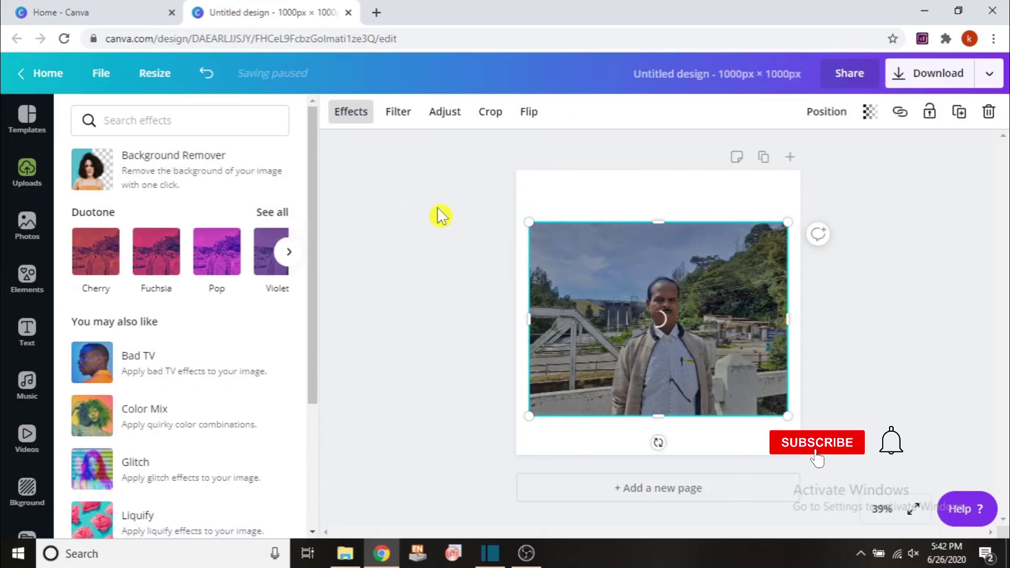
pyautogui.click(730, 442)
pyautogui.click(728, 402)
pyautogui.moveTo(789, 415); pyautogui.dragTo(812, 435)
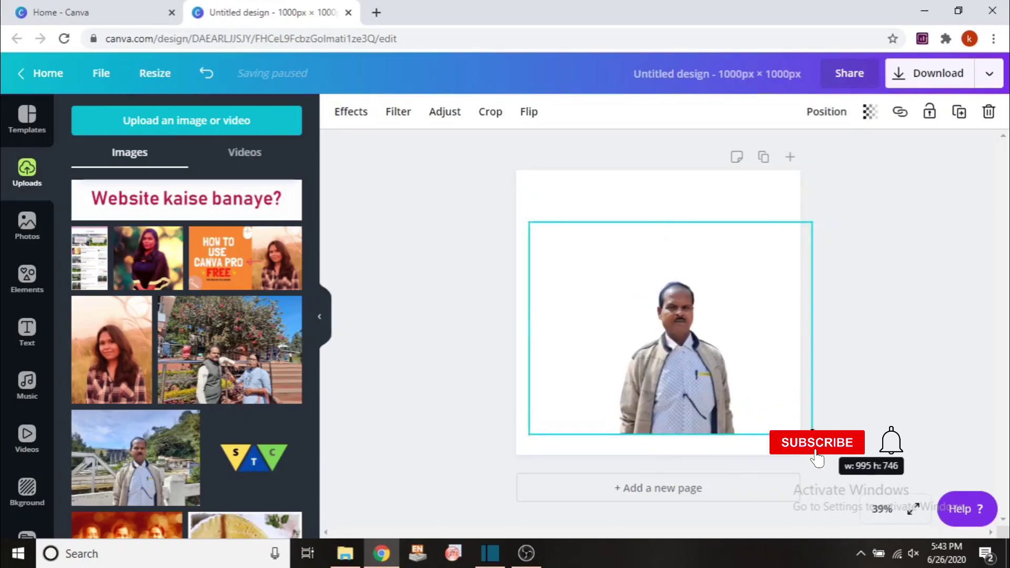
pyautogui.moveTo(733, 395); pyautogui.dragTo(716, 406)
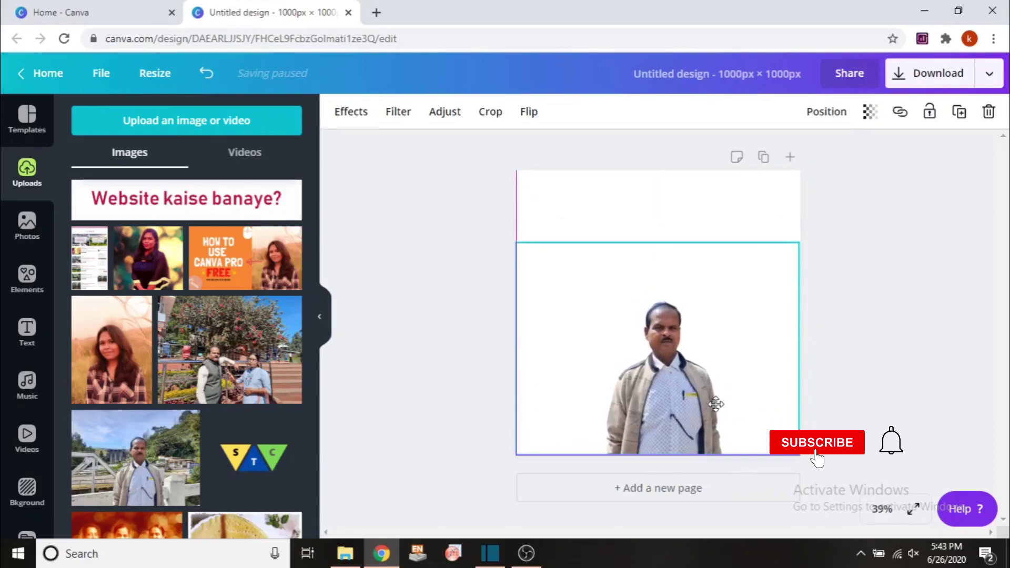
pyautogui.click(655, 227)
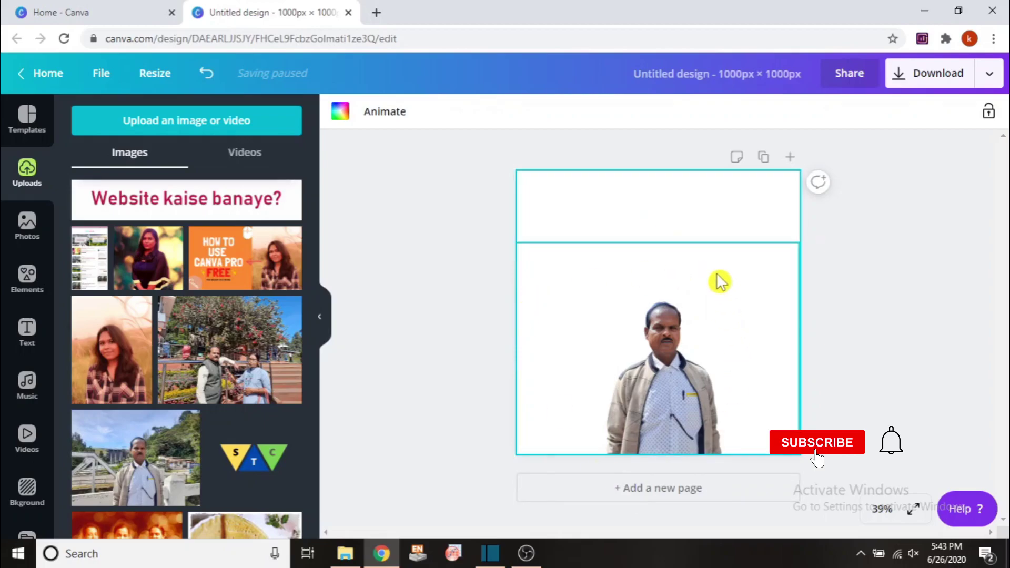
pyautogui.click(710, 316)
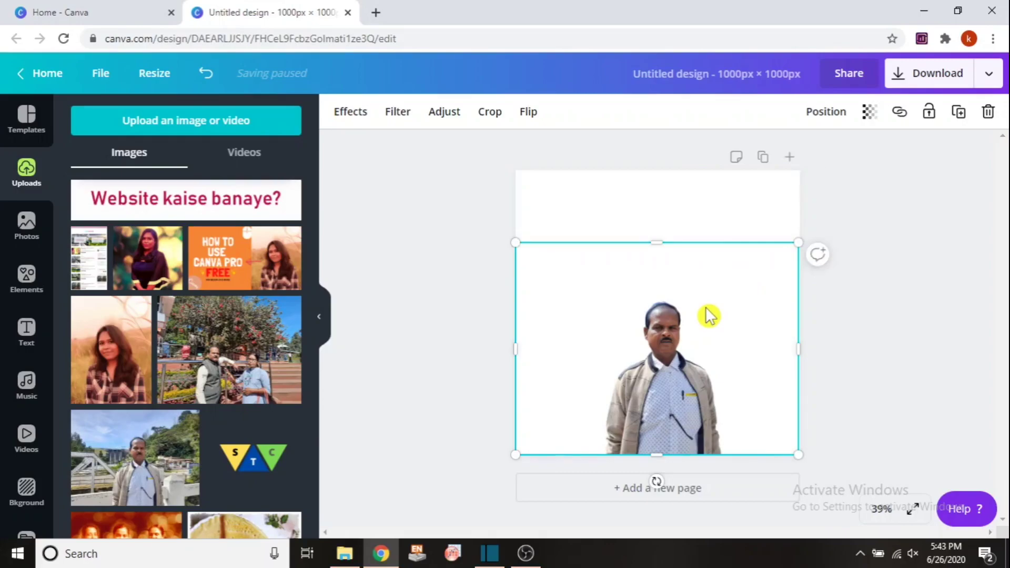
pyautogui.click(729, 203)
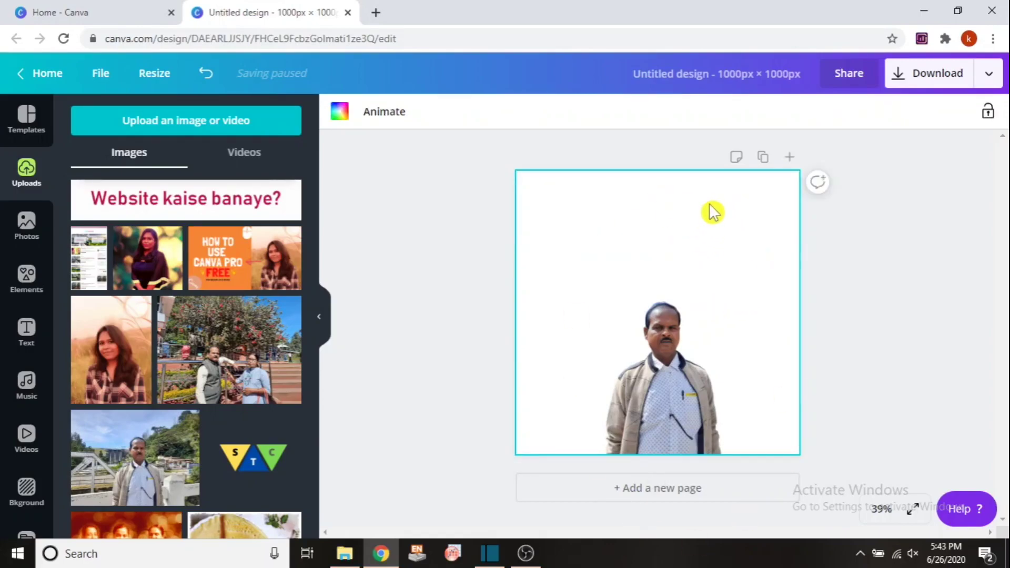
# Download the design as a PNG with a transparent background and open the downloaded file.
pyautogui.click(924, 79)
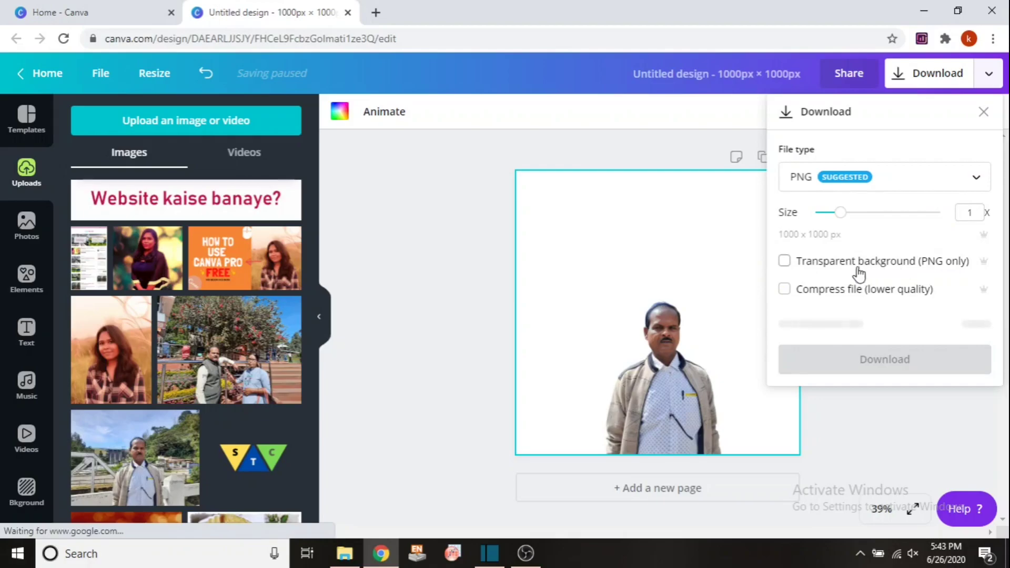
pyautogui.click(837, 263)
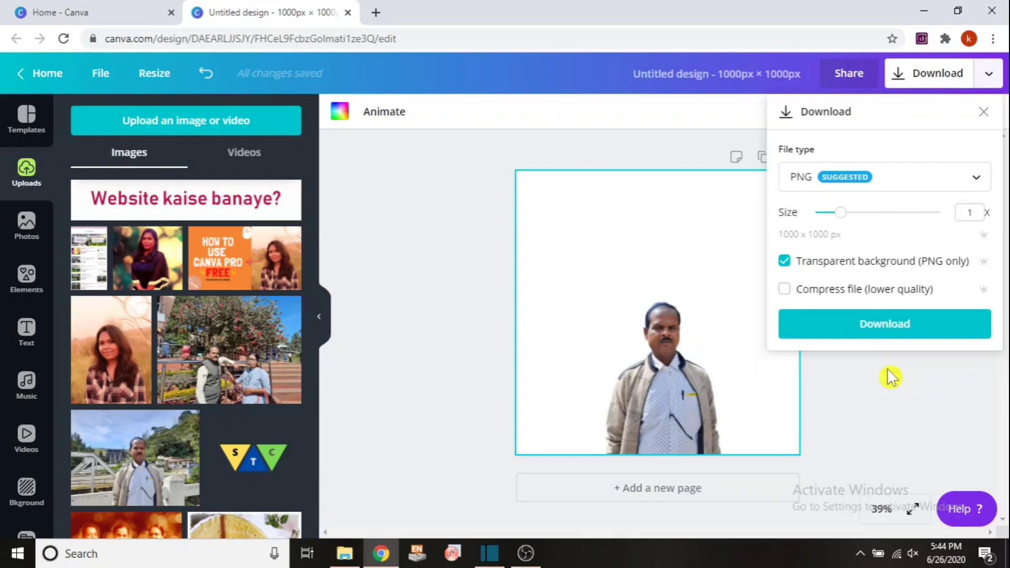
pyautogui.click(891, 326)
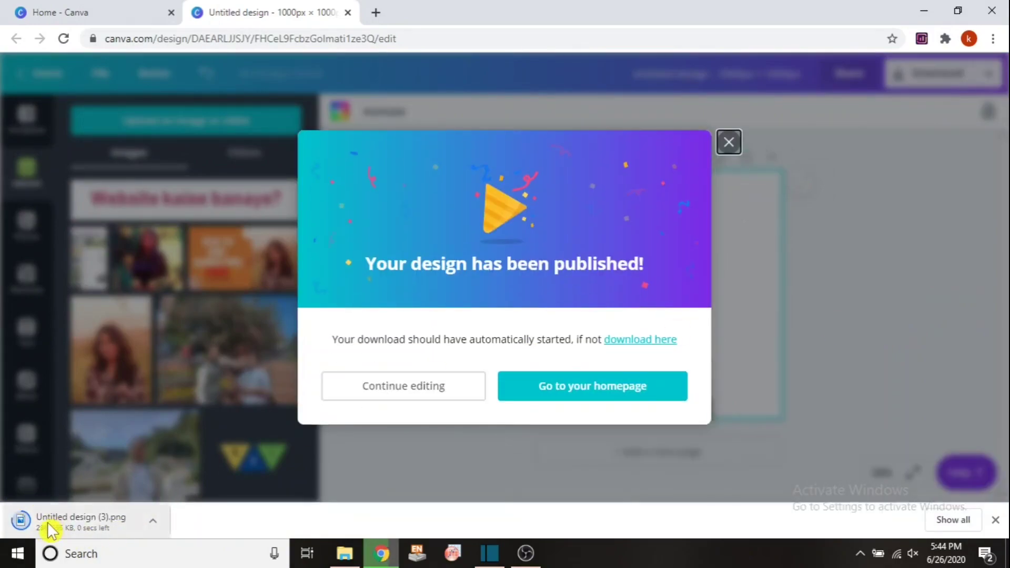
pyautogui.click(151, 522)
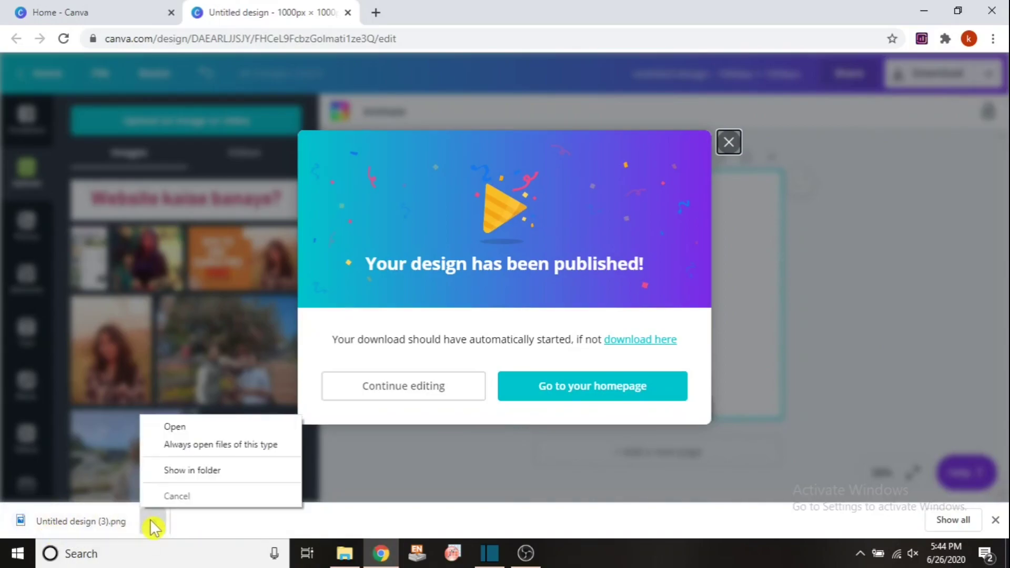
pyautogui.click(174, 427)
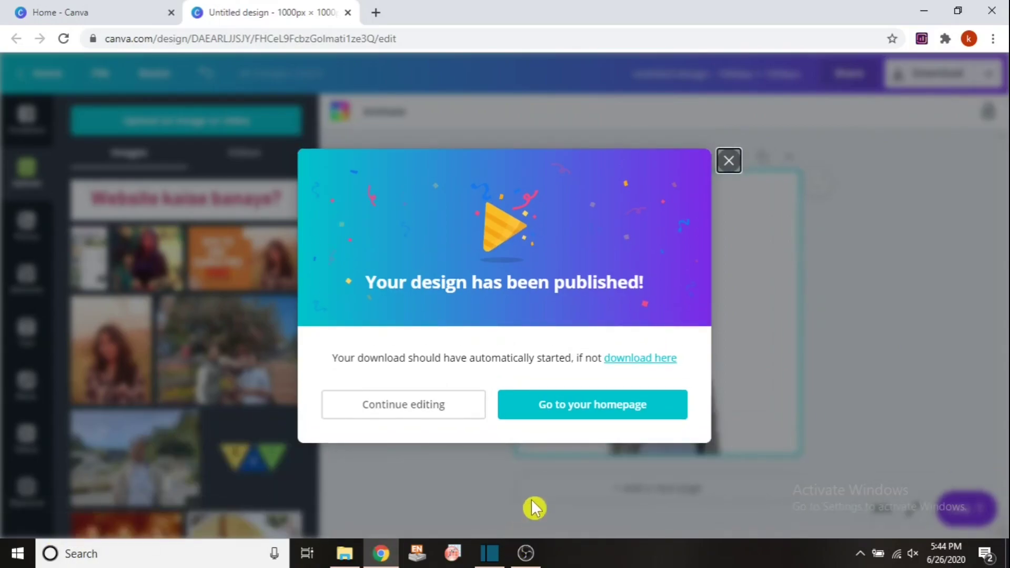